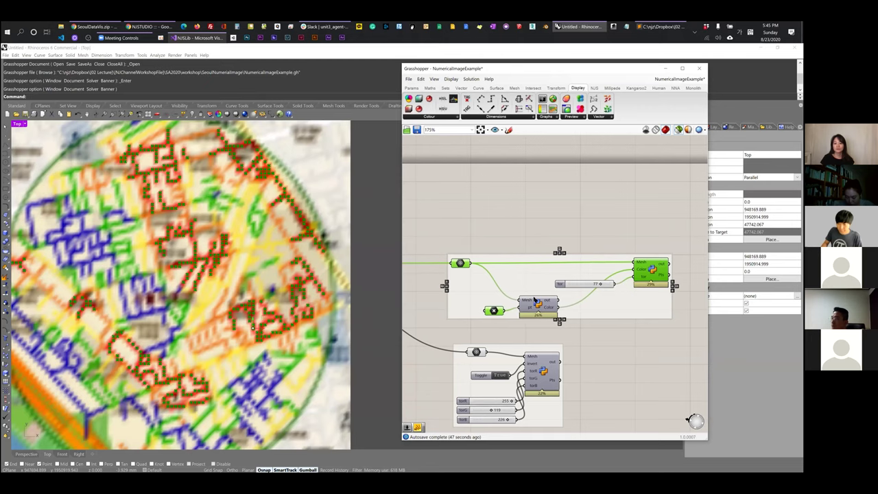
Step: Set the color tolerance slider tor to 100 and preview the points from the separate RGB filter script
{"action": "scroll", "coordinate": [529, 299], "scroll_direction": "up", "scroll_amount": 3}
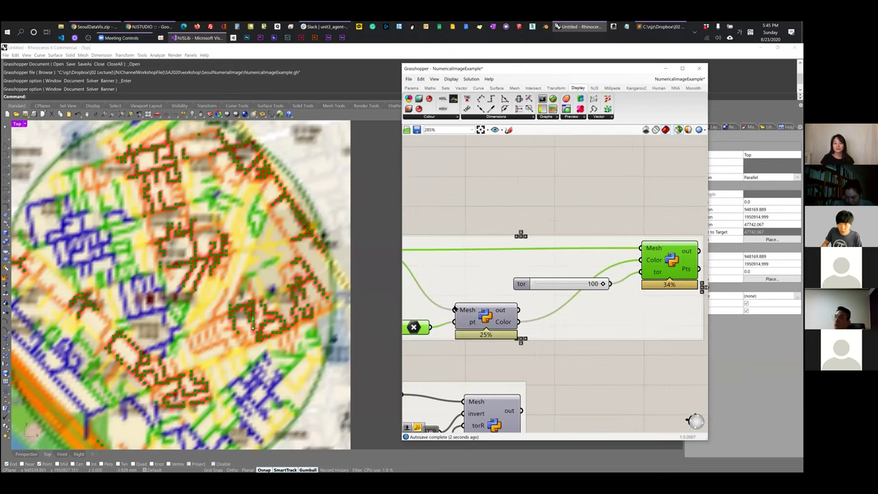
{"action": "right_click_drag", "start_coordinate": [463, 343], "coordinate": [496, 212]}
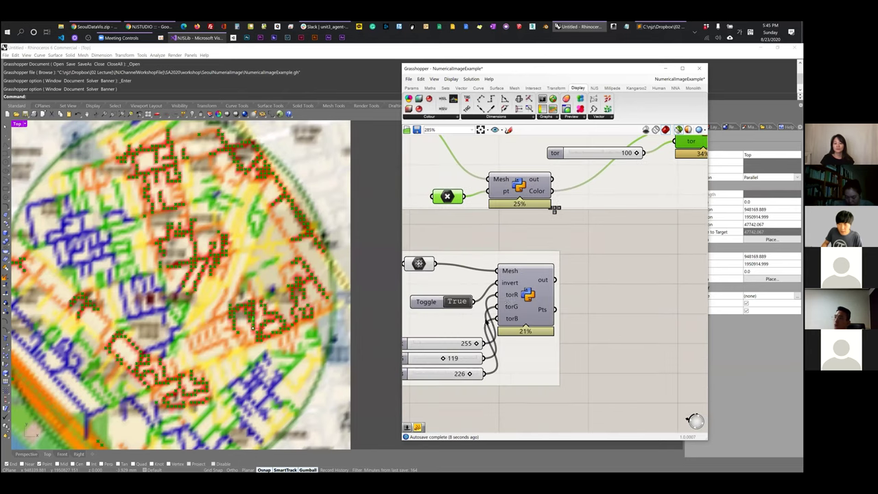
{"action": "scroll", "coordinate": [226, 269], "scroll_direction": "down", "scroll_amount": 6}
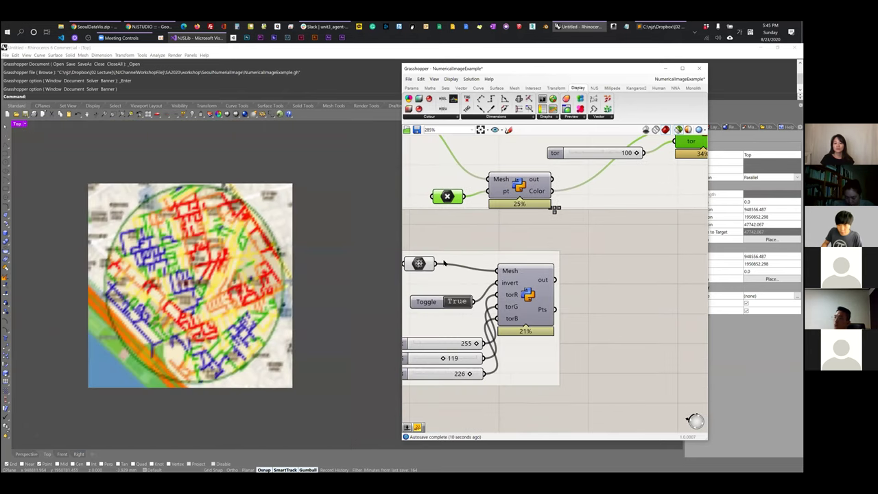
{"action": "left_click", "coordinate": [519, 321]}
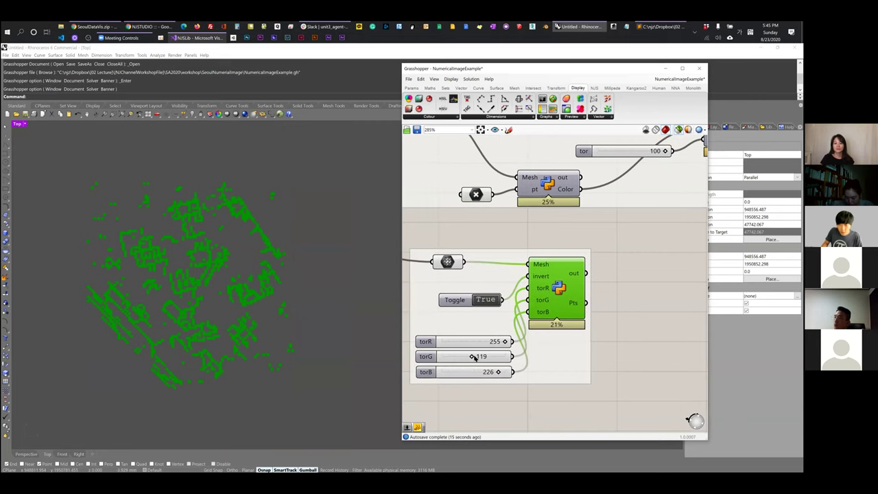
{"action": "left_click", "coordinate": [447, 261], "text": "shift"}
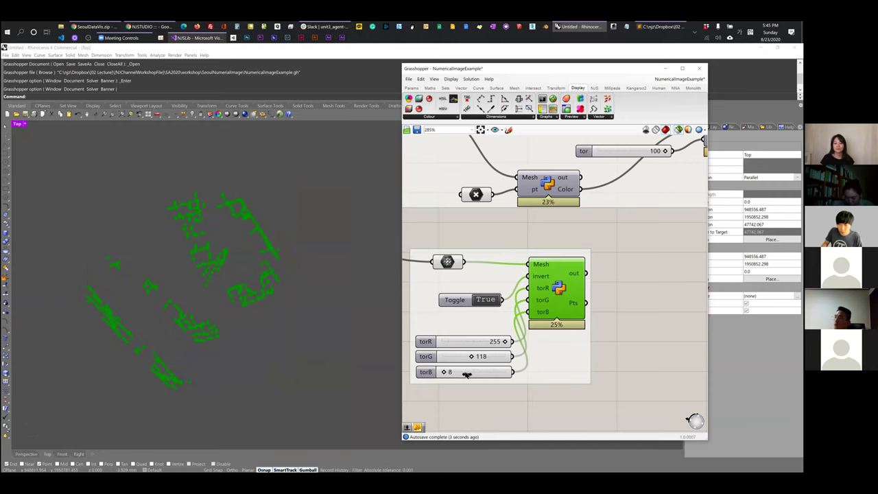
Step: Set the RGB filter sliders to torR 128, torG 145 and torB 237, and preview the source mesh
{"action": "mouse_move", "coordinate": [472, 357]}
{"action": "left_mouse_down"}
{"action": "mouse_move", "coordinate": [443, 357]}
{"action": "mouse_move", "coordinate": [467, 357]}
{"action": "left_mouse_up"}
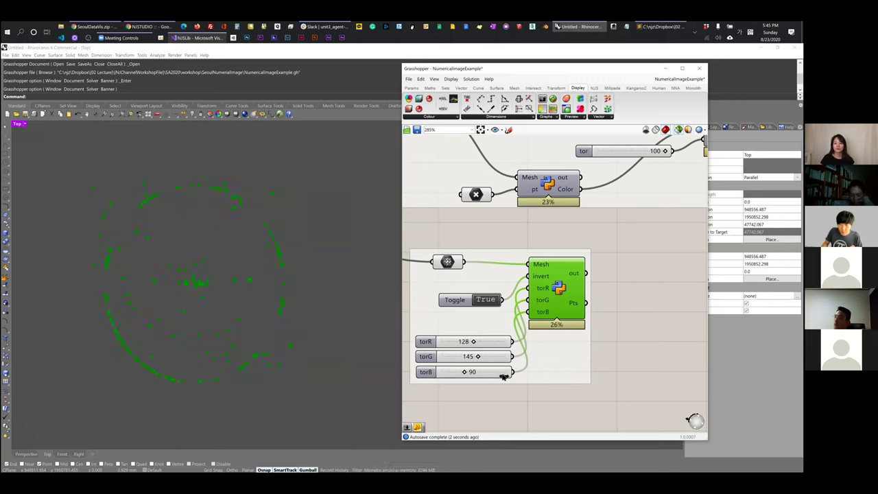
{"action": "mouse_move", "coordinate": [498, 372]}
{"action": "left_mouse_down"}
{"action": "mouse_move", "coordinate": [485, 372]}
{"action": "mouse_move", "coordinate": [500, 372]}
{"action": "left_mouse_up"}
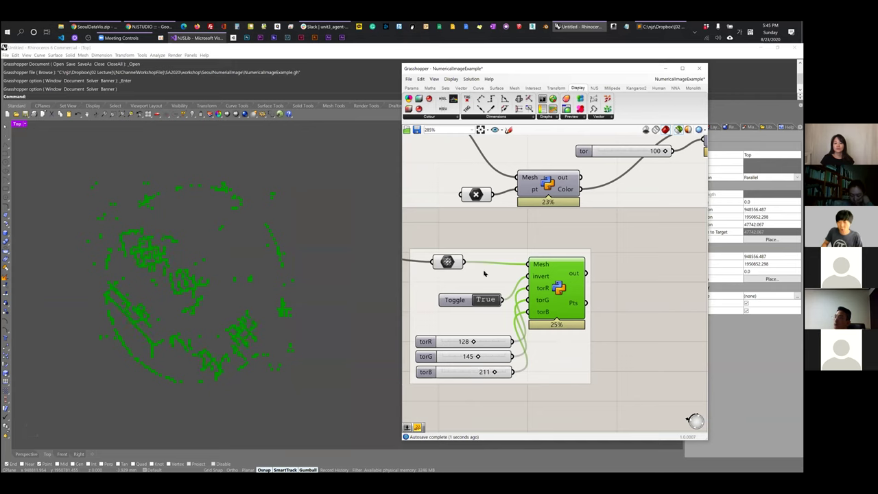
{"action": "left_click_drag", "start_coordinate": [519, 267], "coordinate": [528, 264]}
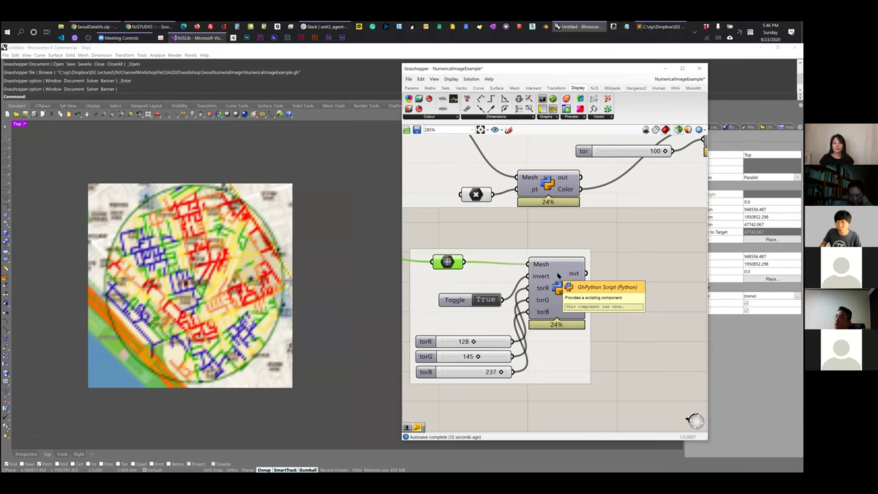
Step: Start choosing a new file for the path parameter feeding Load Image and go to the workshop folder
{"action": "scroll", "coordinate": [528, 283], "scroll_direction": "down", "scroll_amount": 3}
{"action": "scroll", "coordinate": [520, 288], "scroll_direction": "down", "scroll_amount": 5}
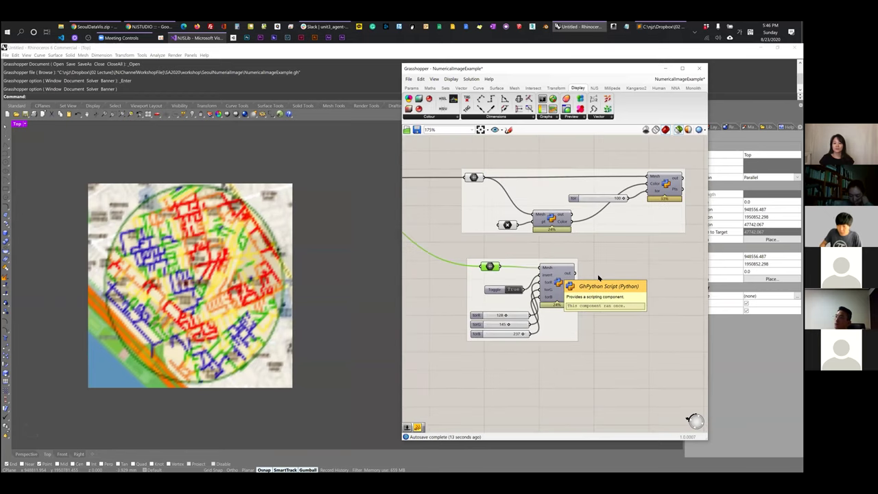
{"action": "scroll", "coordinate": [494, 252], "scroll_direction": "up", "scroll_amount": 5}
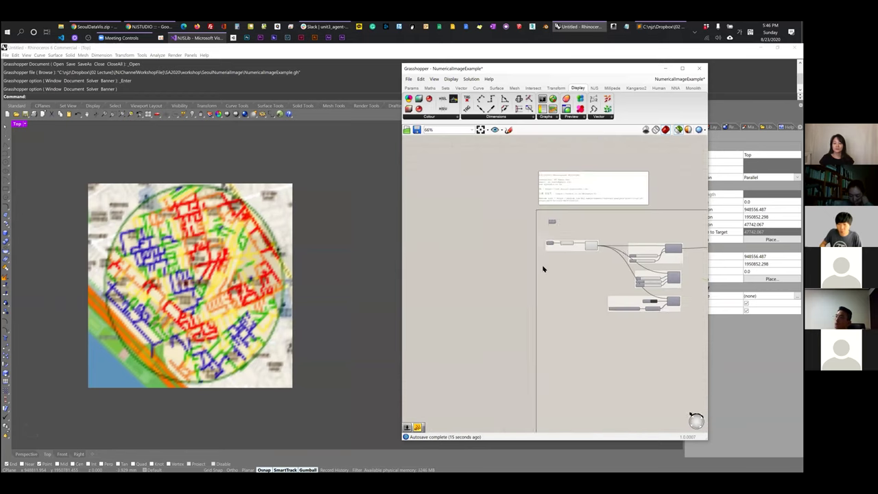
{"action": "right_click_drag", "start_coordinate": [515, 254], "coordinate": [498, 253]}
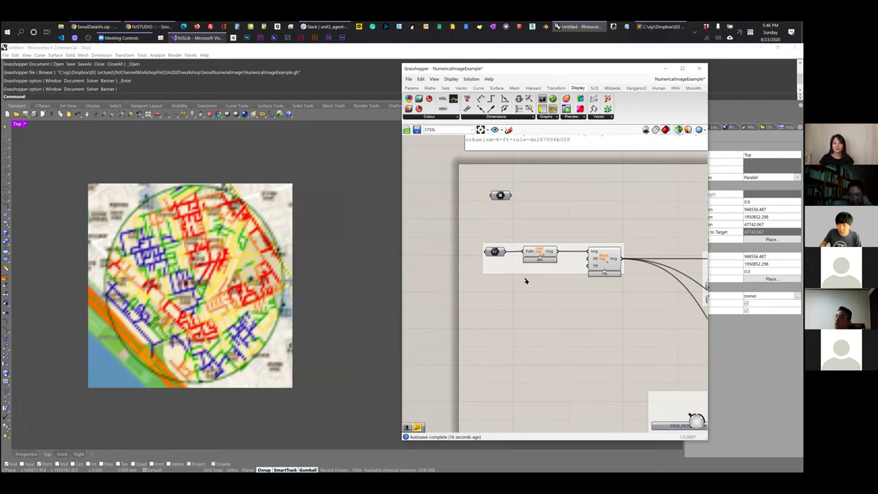
{"action": "right_click", "coordinate": [497, 252]}
{"action": "left_click", "coordinate": [528, 323]}
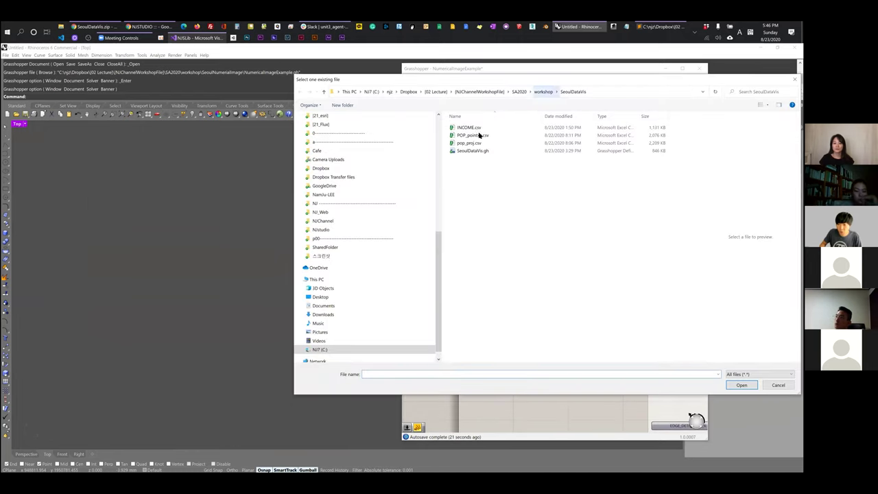
{"action": "left_click", "coordinate": [546, 92]}
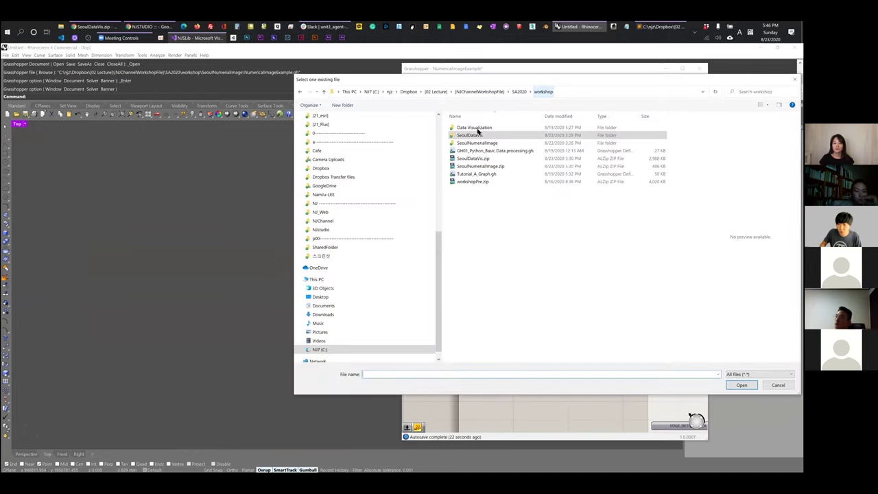
{"action": "left_click", "coordinate": [478, 130]}
{"action": "double_click", "coordinate": [488, 128]}
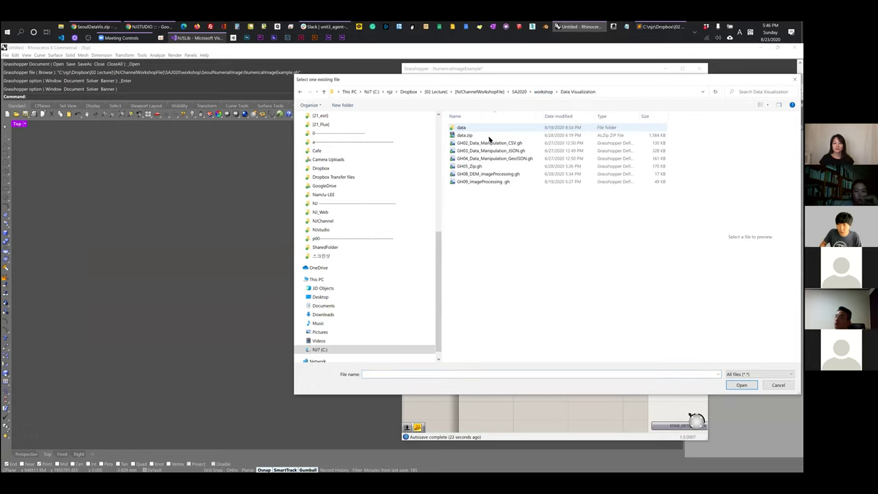
{"action": "key", "text": "alt+Up"}
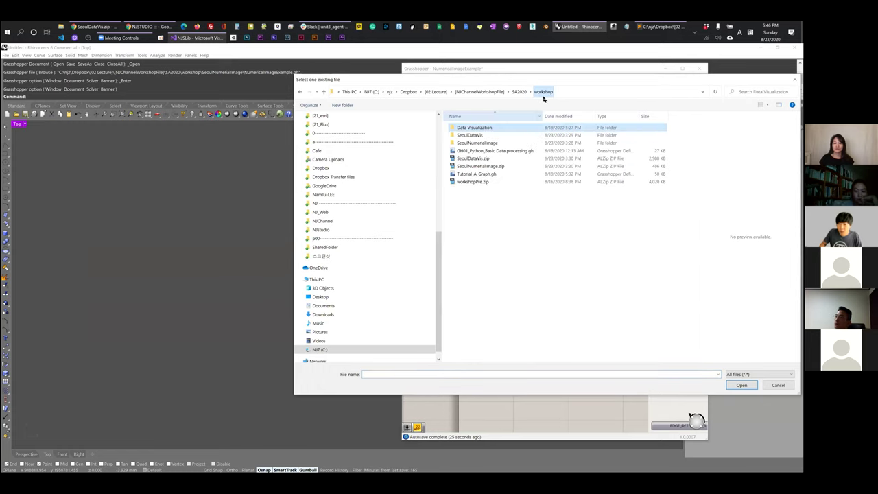
{"action": "double_click", "coordinate": [484, 142]}
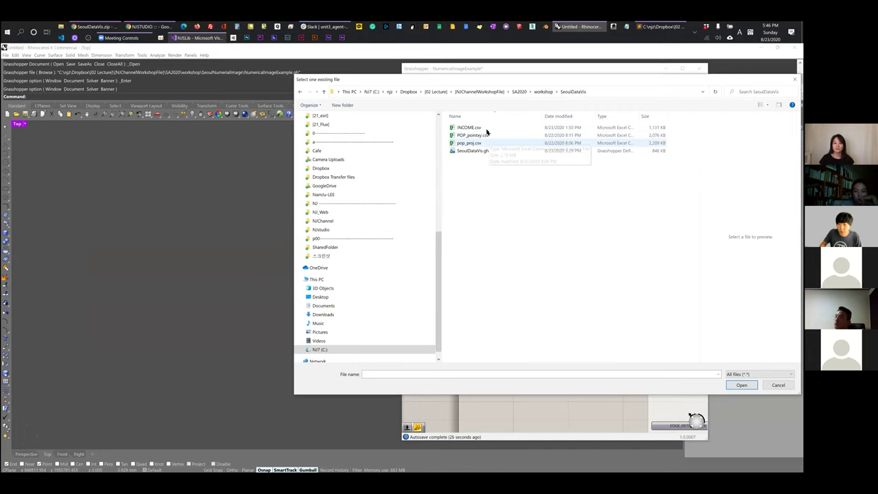
{"action": "key", "text": "alt+Up"}
Step: Load image_2.jpg from the data folder inside SeoulNumerialImage into the file path parameter
{"action": "key", "text": "Return"}
{"action": "key", "text": "Down"}
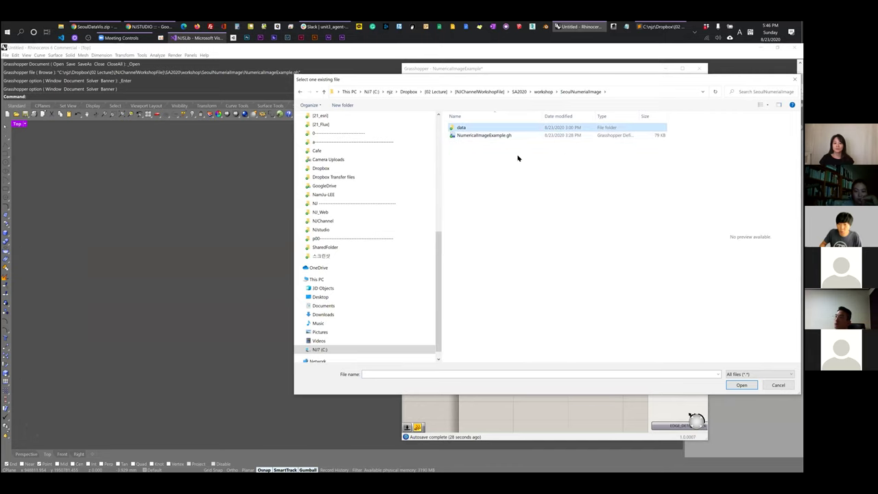
{"action": "key", "text": "Return"}
{"action": "key", "text": "Right"}
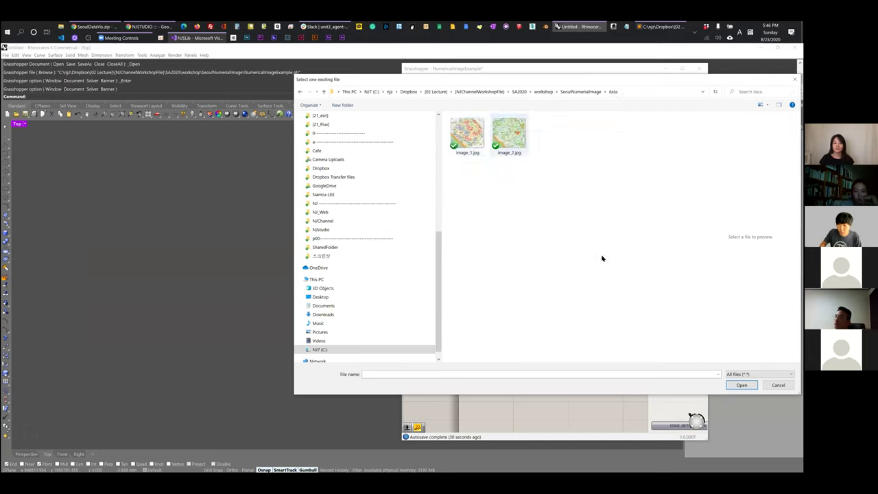
{"action": "key", "text": "Return"}
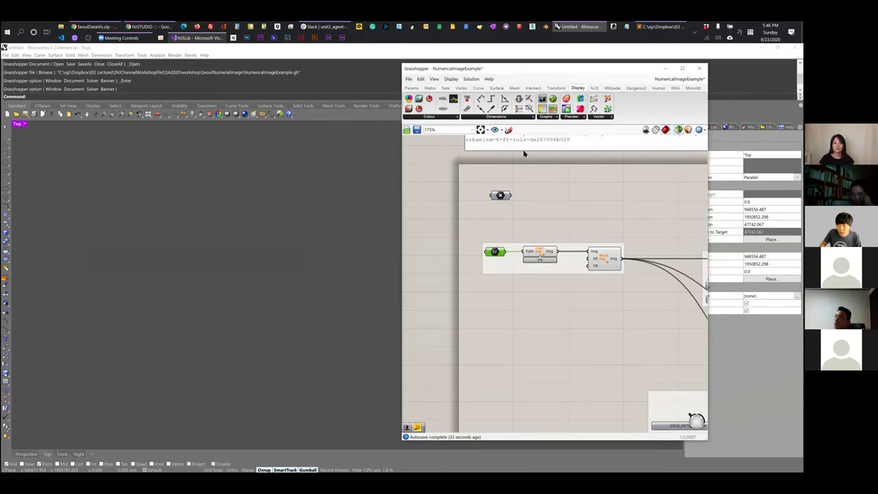
Step: Locate the Load Image component in the component library and examine its image output and the Resize component after it
{"action": "left_click", "coordinate": [529, 249], "text": "ctrl+alt"}
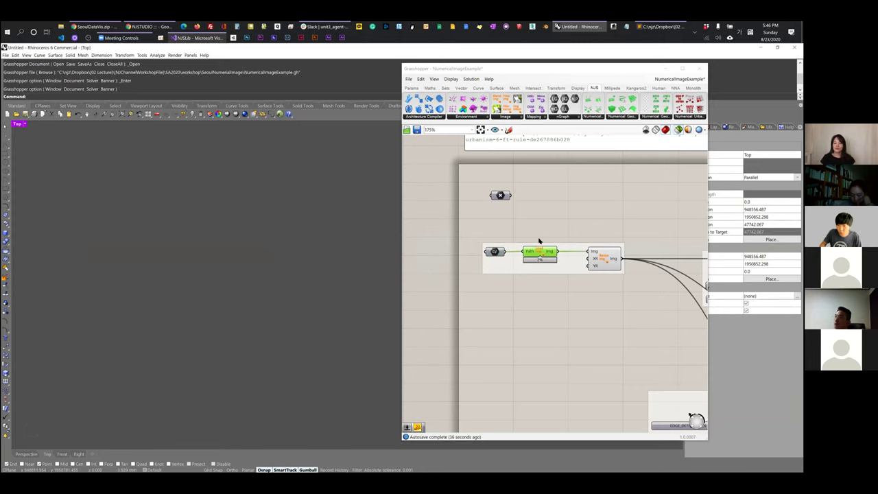
{"action": "left_click", "coordinate": [549, 253], "text": "ctrl+alt"}
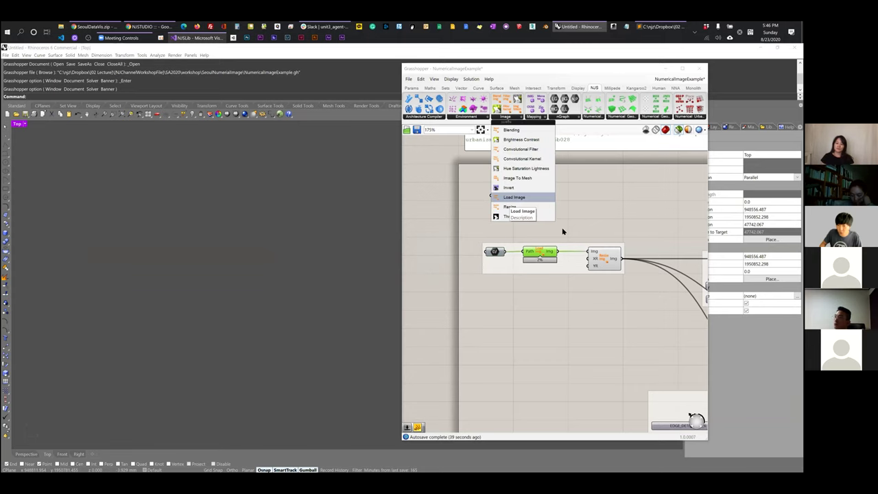
{"action": "right_click", "coordinate": [543, 257]}
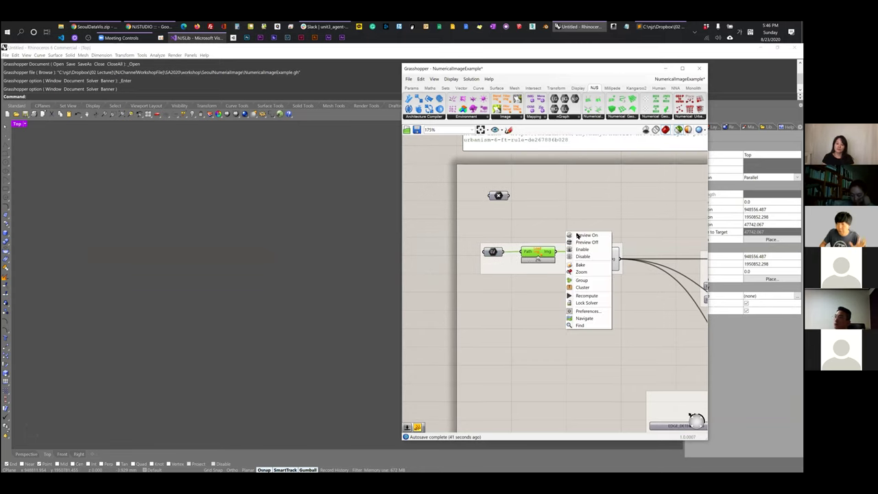
{"action": "left_click", "coordinate": [552, 255]}
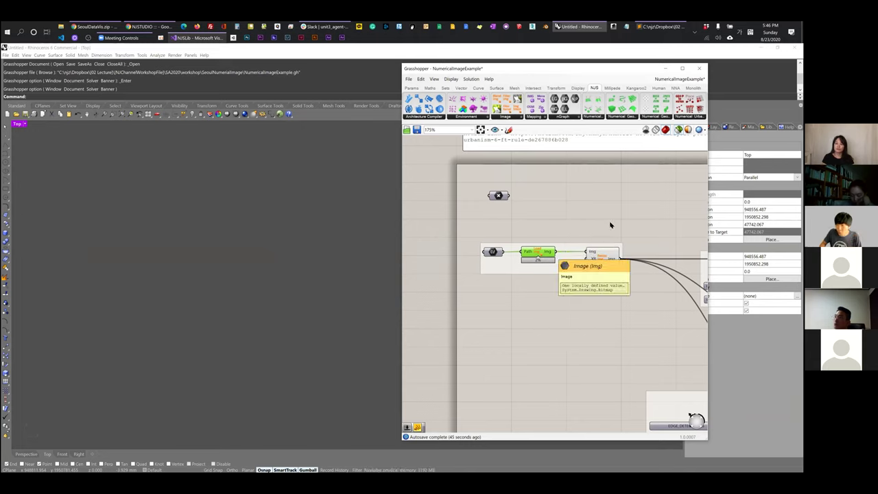
{"action": "left_click", "coordinate": [604, 255]}
{"action": "right_click", "coordinate": [610, 223]}
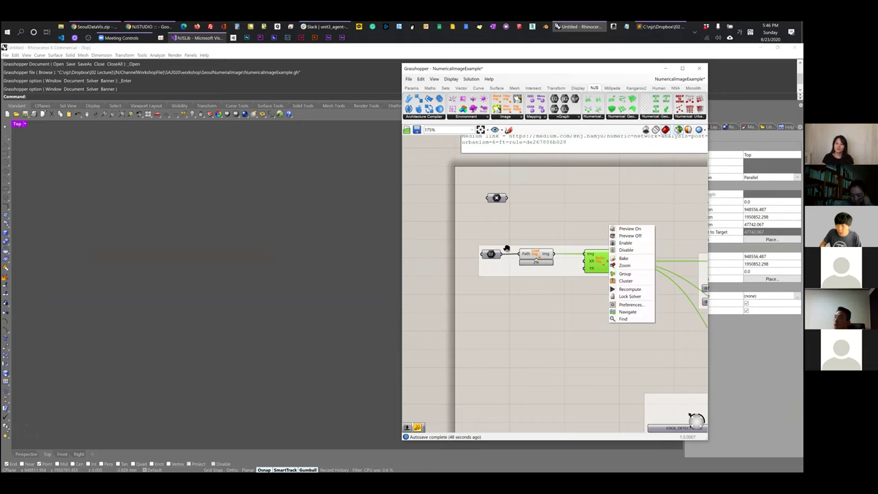
{"action": "left_click", "coordinate": [635, 224]}
{"action": "right_click_drag", "start_coordinate": [634, 224], "coordinate": [507, 249]}
{"action": "right_click_drag", "start_coordinate": [461, 172], "coordinate": [540, 190]}
Step: Add an Image To Mesh component above the Resize component and feed it the Load Image output
{"action": "left_click", "coordinate": [506, 117]}
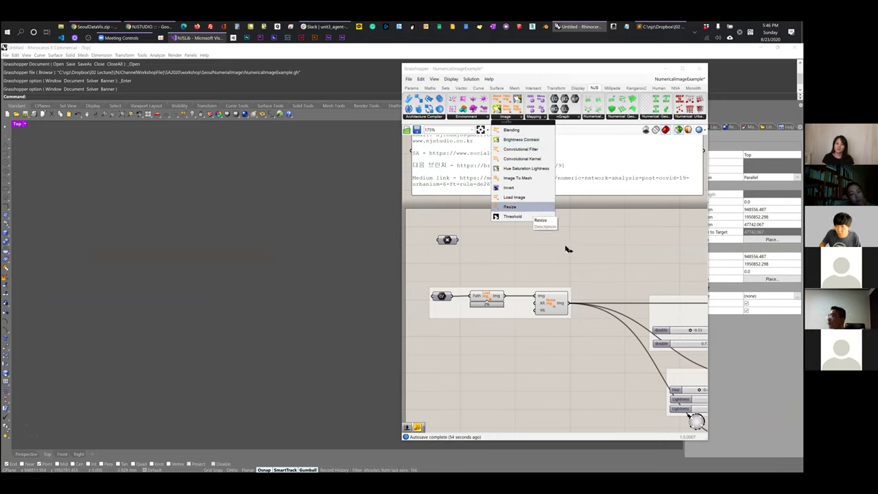
{"action": "left_click", "coordinate": [518, 178]}
{"action": "left_click", "coordinate": [589, 239]}
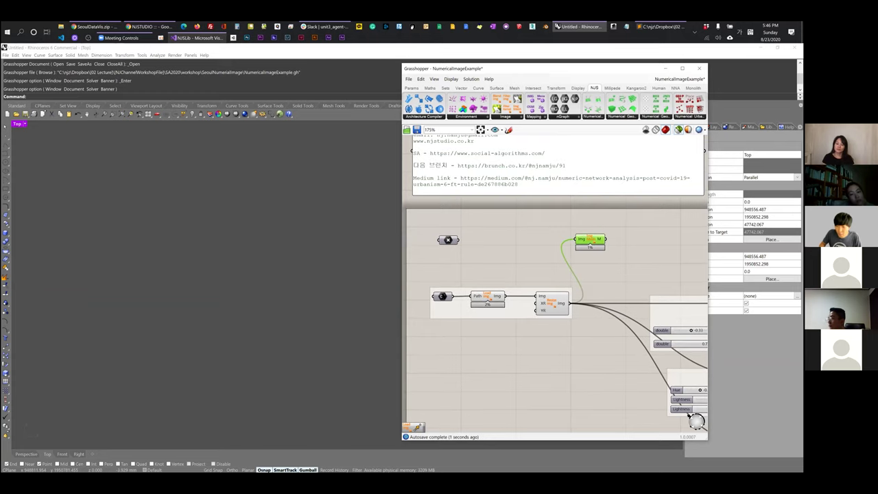
{"action": "left_click_drag", "start_coordinate": [488, 296], "coordinate": [445, 295]}
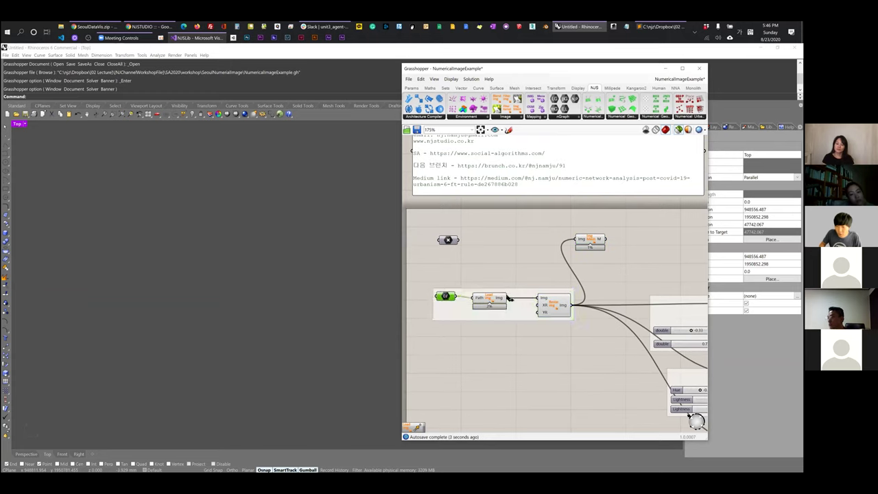
{"action": "left_click", "coordinate": [489, 297]}
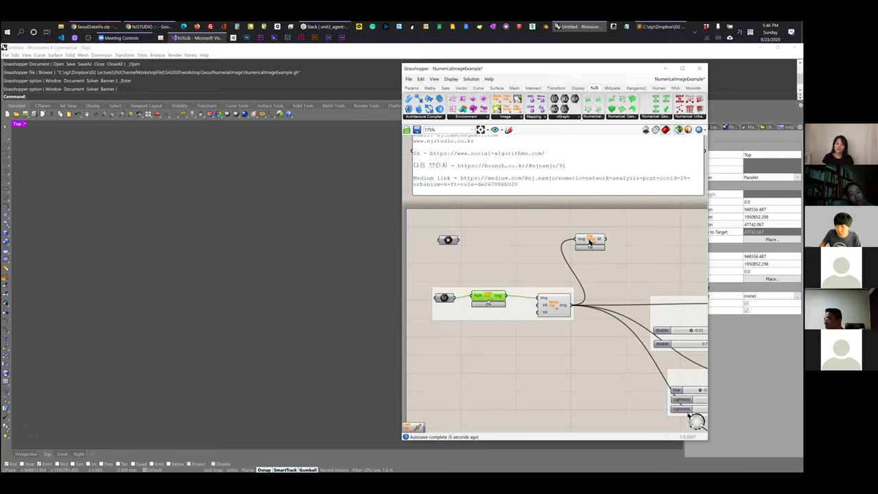
{"action": "left_click_drag", "start_coordinate": [506, 297], "coordinate": [576, 239]}
{"action": "left_click_drag", "start_coordinate": [591, 239], "coordinate": [552, 240]}
Step: Zoom the Rhino viewport to the Image To Mesh component's preview to view the whole map image
{"action": "middle_click", "coordinate": [589, 240]}
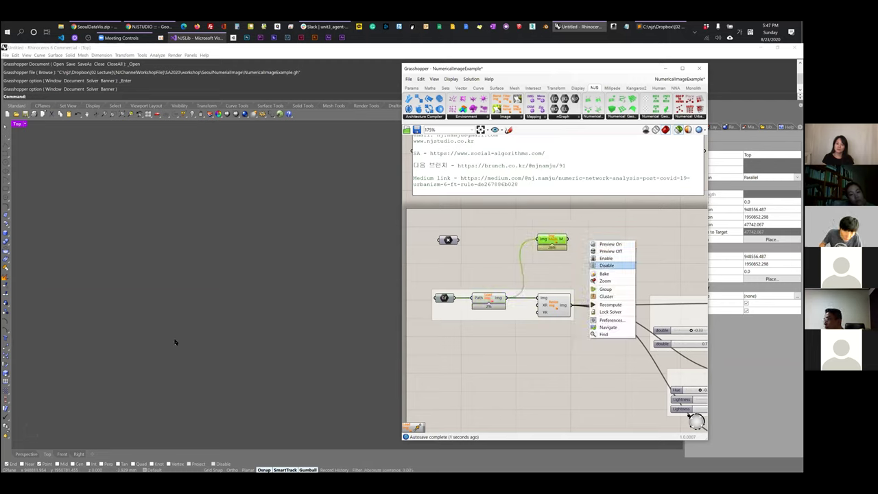
{"action": "left_click", "coordinate": [605, 281]}
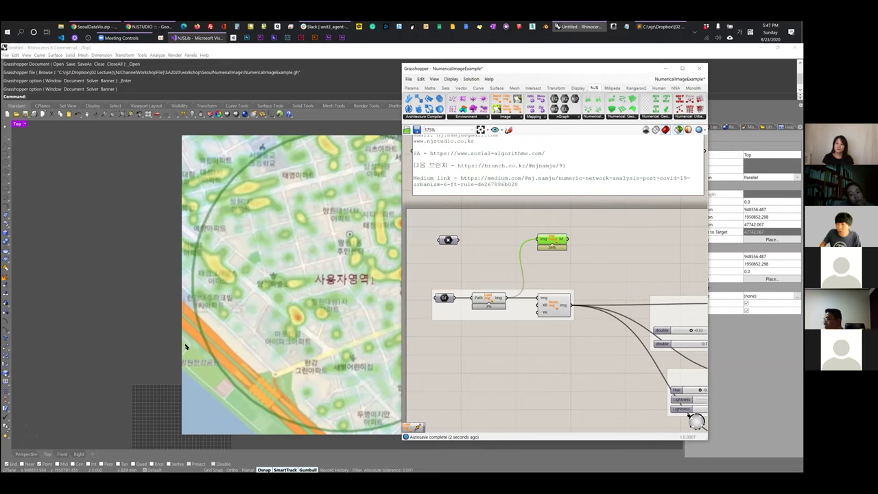
{"action": "scroll", "coordinate": [201, 342], "scroll_direction": "up", "scroll_amount": 5}
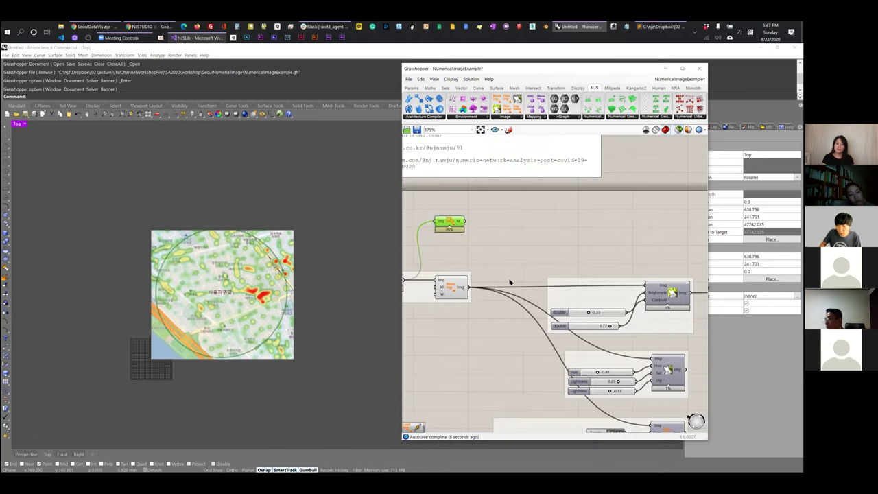
Step: Review the downstream image filter and mesh transform groups, and view the point parameter's geometry in the Rhino viewport
{"action": "right_click_drag", "start_coordinate": [529, 286], "coordinate": [487, 250]}
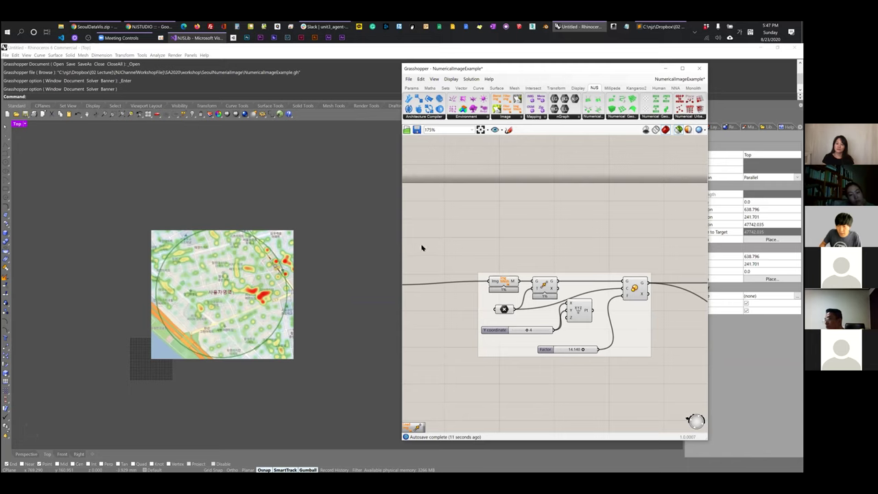
{"action": "right_click_drag", "start_coordinate": [422, 248], "coordinate": [493, 234]}
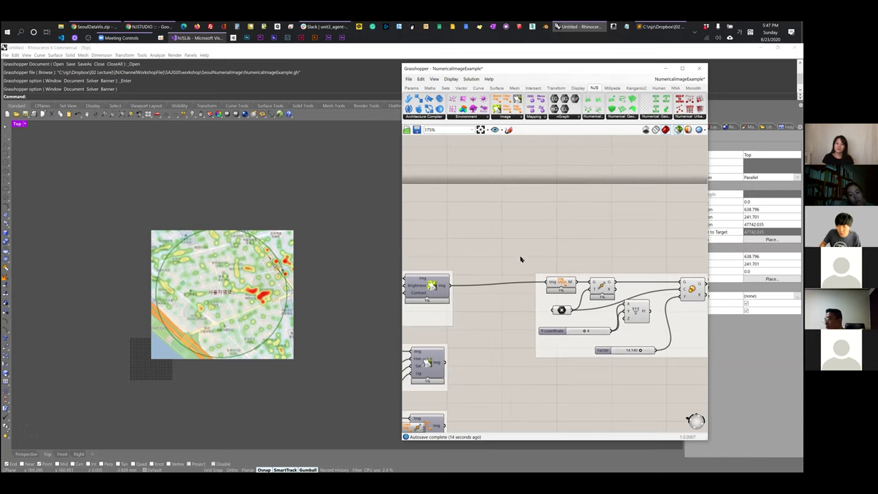
{"action": "scroll", "coordinate": [609, 261], "scroll_direction": "down", "scroll_amount": 5}
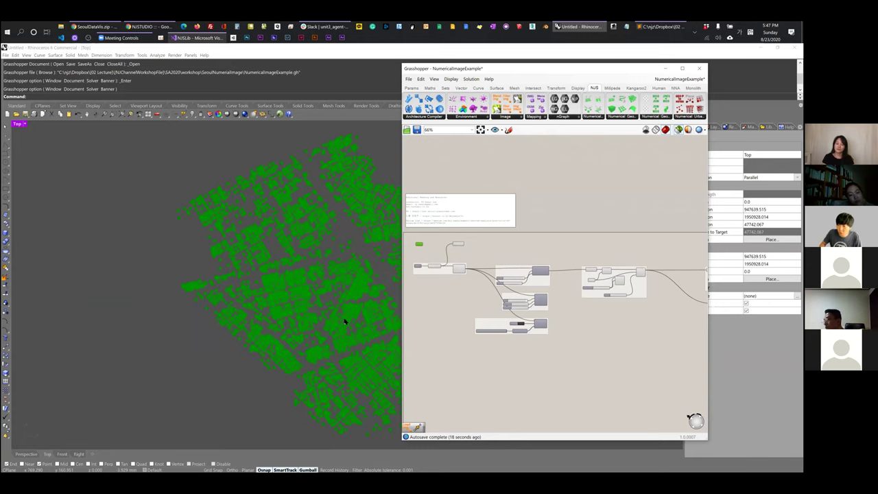
{"action": "scroll", "coordinate": [344, 321], "scroll_direction": "down", "scroll_amount": 3}
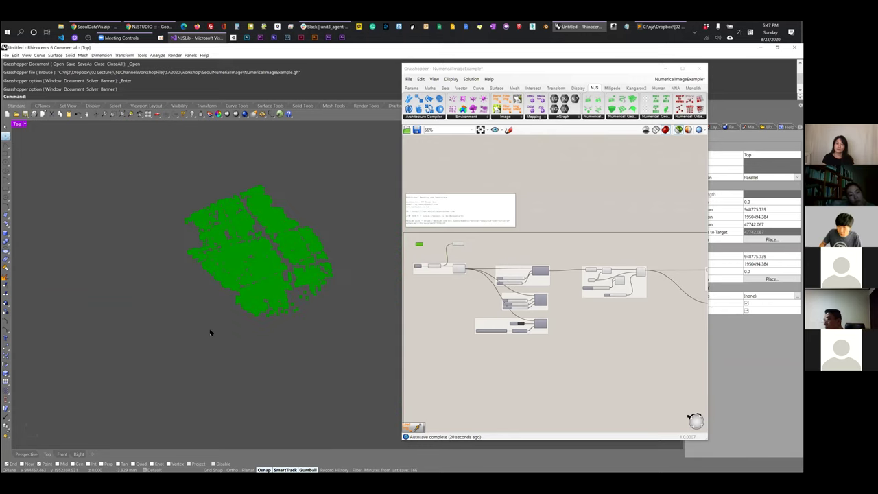
Step: Place a point object in the Rhino Top viewport, compare it with the transform group's point parameter, and delete the point
{"action": "left_click", "coordinate": [193, 310]}
{"action": "mouse_move", "coordinate": [190, 183]}
{"action": "left_mouse_down"}
{"action": "mouse_move", "coordinate": [196, 257]}
{"action": "mouse_move", "coordinate": [296, 322]}
{"action": "left_mouse_up"}
{"action": "scroll", "coordinate": [630, 298], "scroll_direction": "up", "scroll_amount": 4}
{"action": "scroll", "coordinate": [561, 254], "scroll_direction": "up", "scroll_amount": 2}
{"action": "left_click", "coordinate": [536, 257]}
{"action": "left_click", "coordinate": [284, 311]}
{"action": "left_click", "coordinate": [193, 310]}
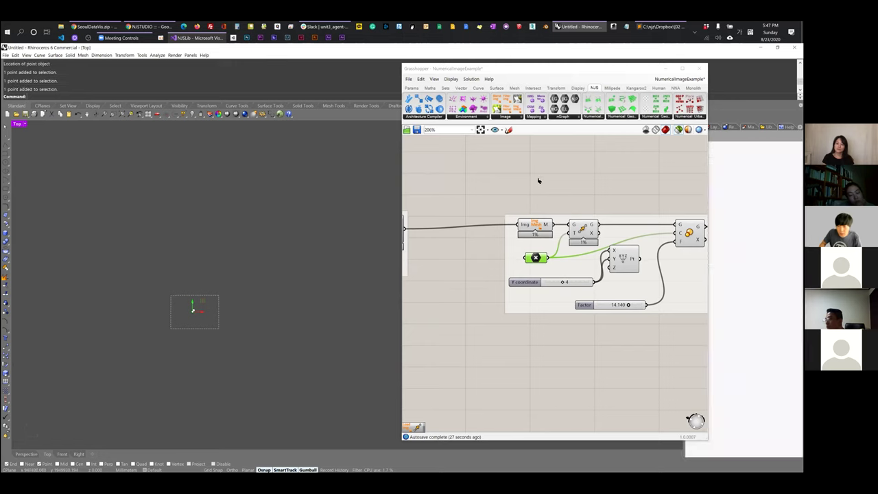
{"action": "key", "text": "Delete"}
Step: Zoom the Rhino viewport to the preview of the Image To Mesh component in the mesh transform group
{"action": "left_click", "coordinate": [532, 223]}
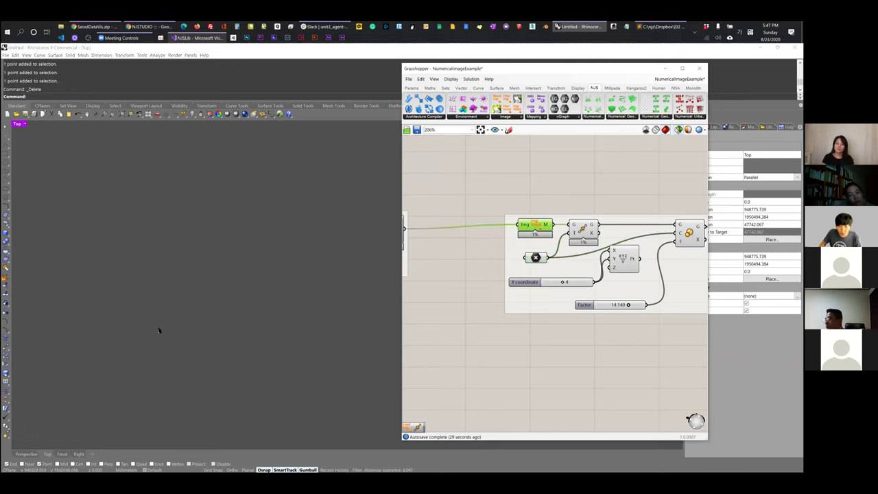
{"action": "middle_click", "coordinate": [529, 223]}
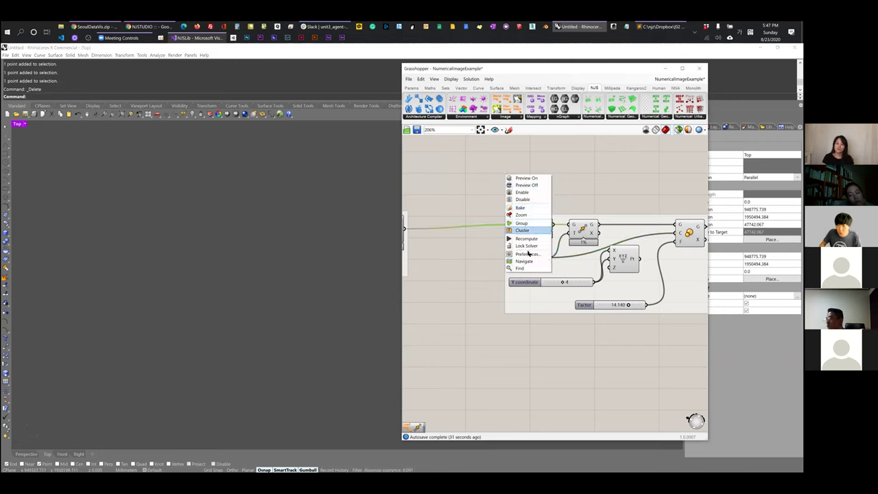
{"action": "left_click", "coordinate": [520, 215]}
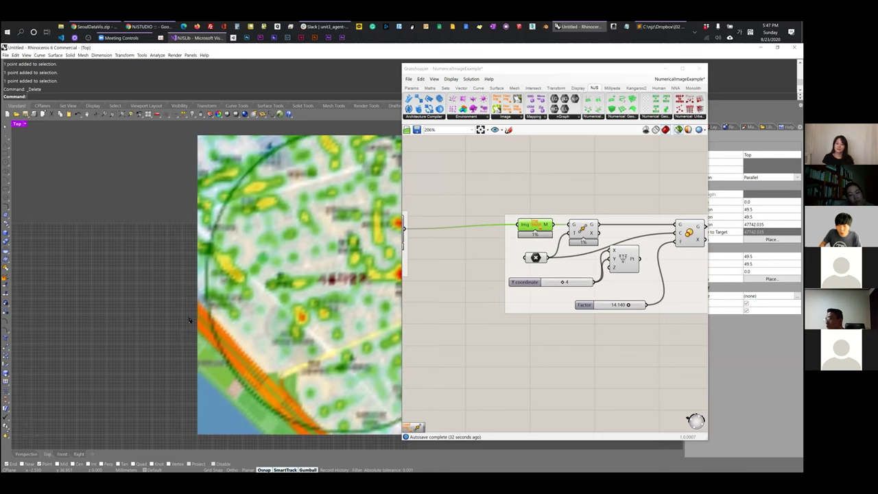
Step: Select the Move component and view its moved map mesh in the Rhino viewport
{"action": "scroll", "coordinate": [249, 238], "scroll_direction": "down", "scroll_amount": 3}
{"action": "right_click_drag", "start_coordinate": [576, 240], "coordinate": [561, 248]}
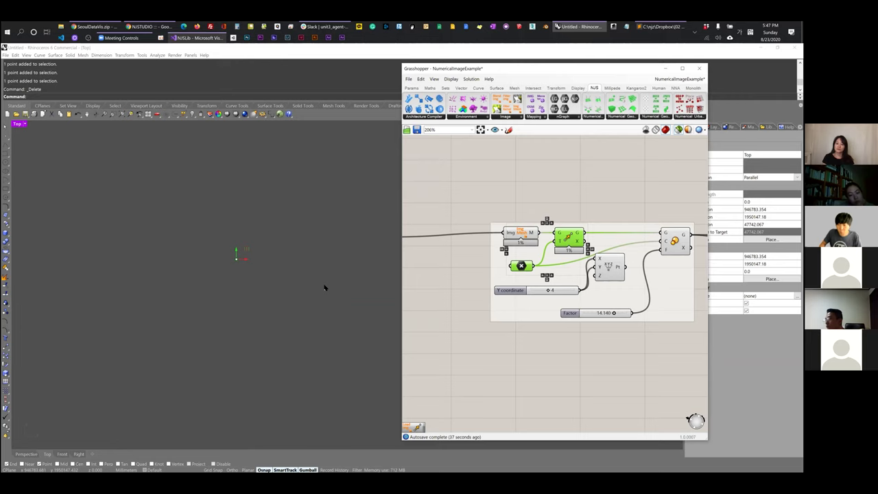
{"action": "left_click", "coordinate": [378, 333]}
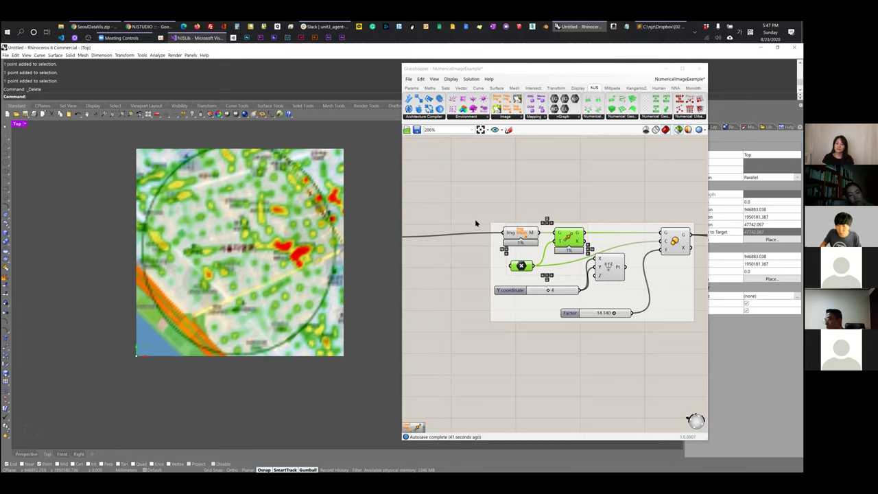
Step: Select the standalone parameter above the Load Image group and view the whole map image in the Rhino viewport
{"action": "scroll", "coordinate": [475, 223], "scroll_direction": "down", "scroll_amount": 3}
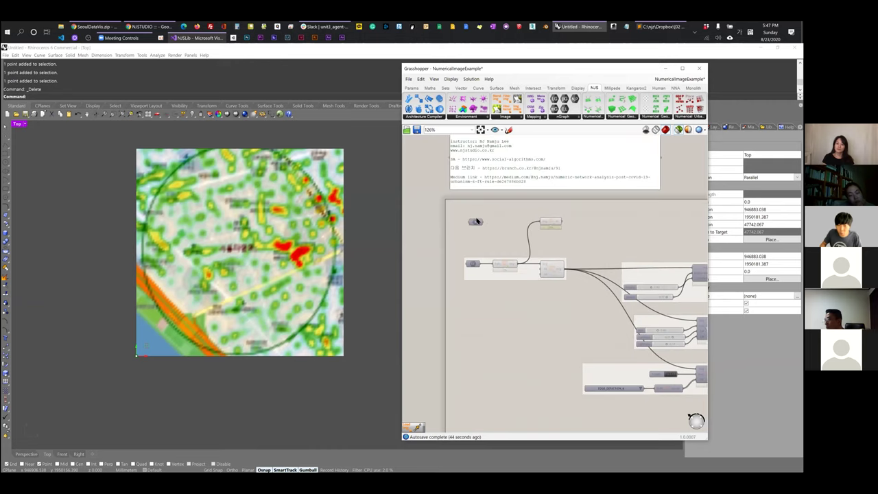
{"action": "left_click", "coordinate": [477, 222]}
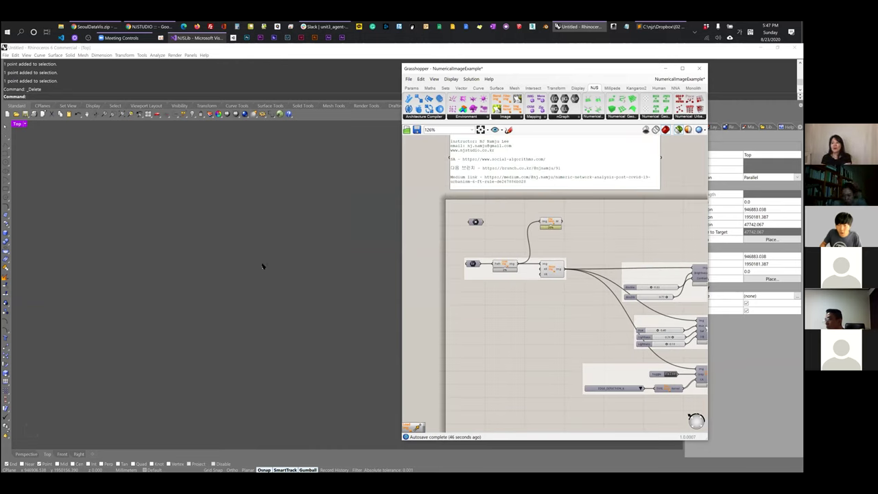
{"action": "left_click", "coordinate": [476, 223]}
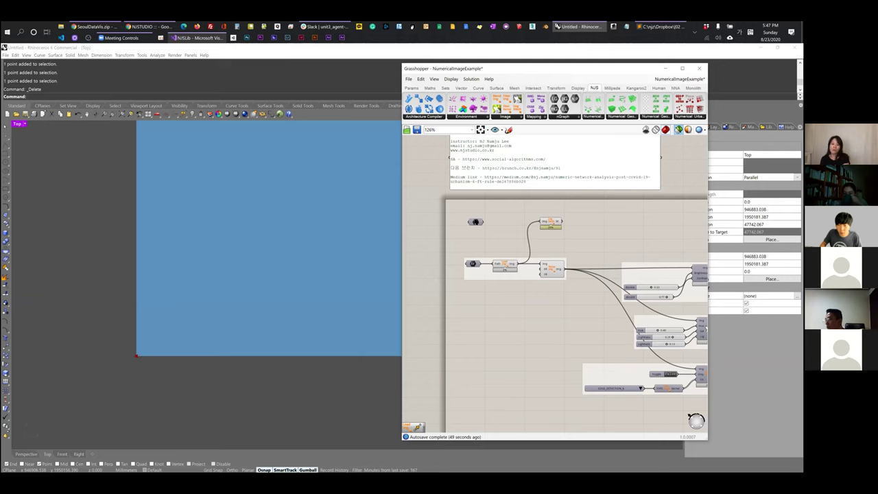
{"action": "left_click", "coordinate": [476, 222]}
{"action": "scroll", "coordinate": [259, 243], "scroll_direction": "down", "scroll_amount": 15}
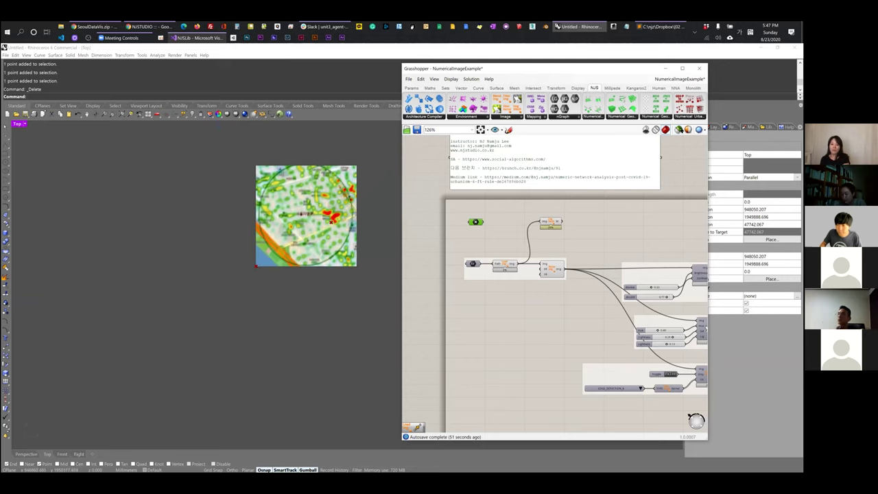
{"action": "right_click_drag", "start_coordinate": [284, 227], "coordinate": [236, 305]}
{"action": "scroll", "coordinate": [236, 305], "scroll_direction": "up", "scroll_amount": 2}
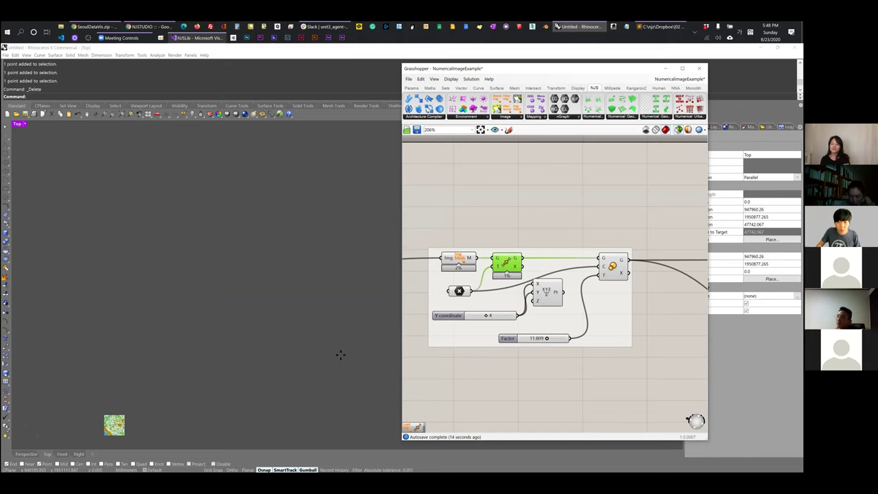
Step: Draw a large rectangle over the map area in the Rhino Top viewport and delete it
{"action": "left_click", "coordinate": [378, 321]}
{"action": "left_click", "coordinate": [5, 187]}
{"action": "left_click", "coordinate": [100, 150]}
{"action": "left_click", "coordinate": [350, 366]}
{"action": "left_click", "coordinate": [114, 181]}
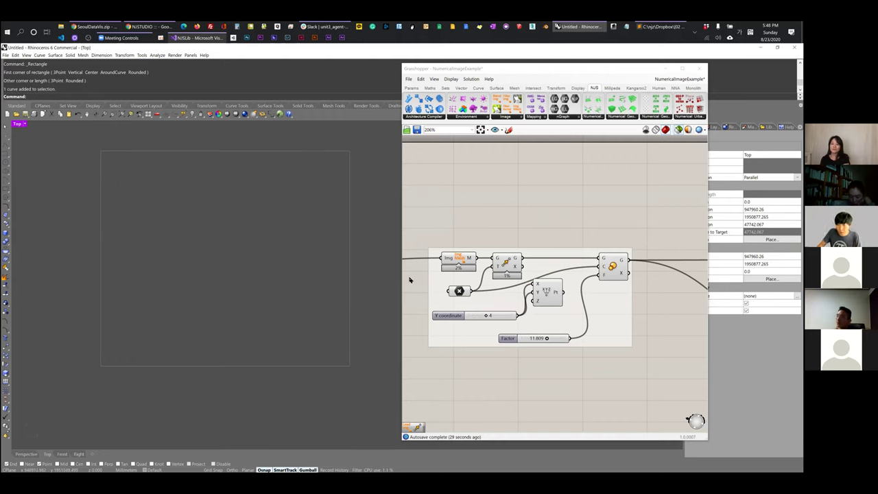
{"action": "right_click_drag", "start_coordinate": [542, 306], "coordinate": [630, 277]}
{"action": "scroll", "coordinate": [570, 236], "scroll_direction": "down", "scroll_amount": 5}
{"action": "right_click_drag", "start_coordinate": [498, 219], "coordinate": [581, 245]}
{"action": "left_click", "coordinate": [349, 233]}
{"action": "key", "text": "Delete"}
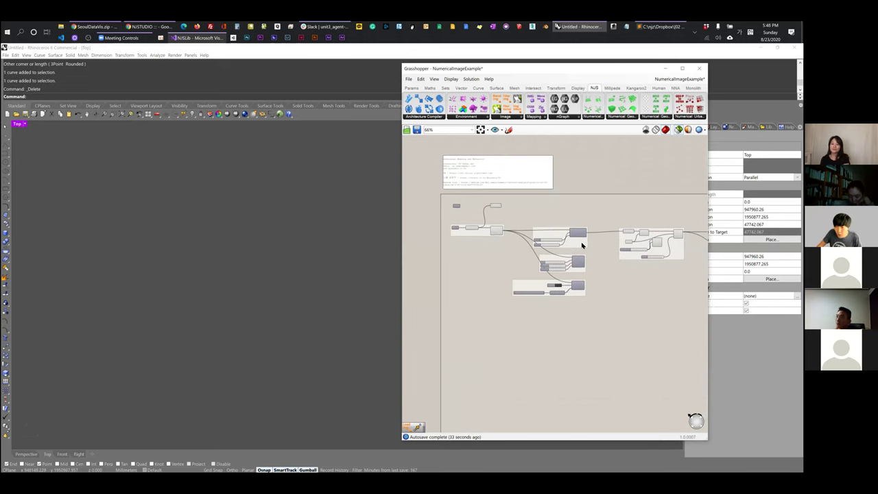
Step: Review the image loading group and examine the Resize component's YR input
{"action": "scroll", "coordinate": [538, 220], "scroll_direction": "up", "scroll_amount": 5}
{"action": "right_click_drag", "start_coordinate": [538, 219], "coordinate": [425, 212]}
{"action": "right_click_drag", "start_coordinate": [525, 253], "coordinate": [447, 251]}
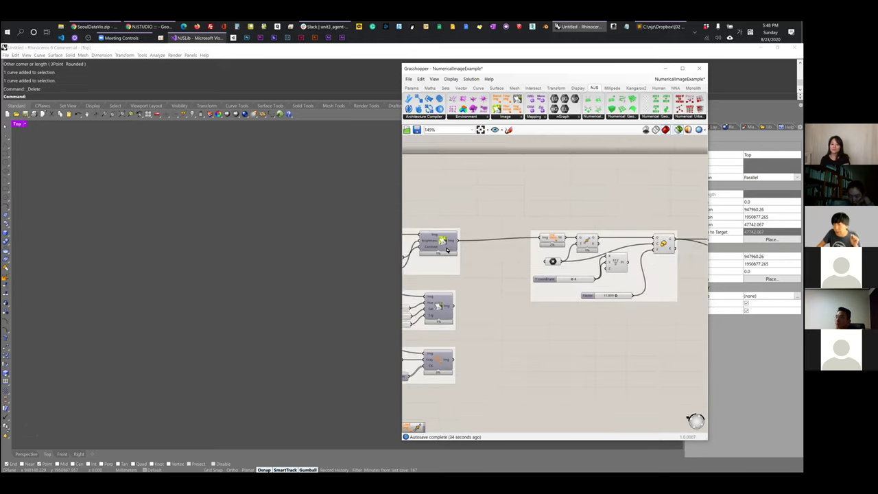
{"action": "scroll", "coordinate": [612, 243], "scroll_direction": "down", "scroll_amount": 5}
{"action": "left_click_drag", "start_coordinate": [426, 210], "coordinate": [491, 251]}
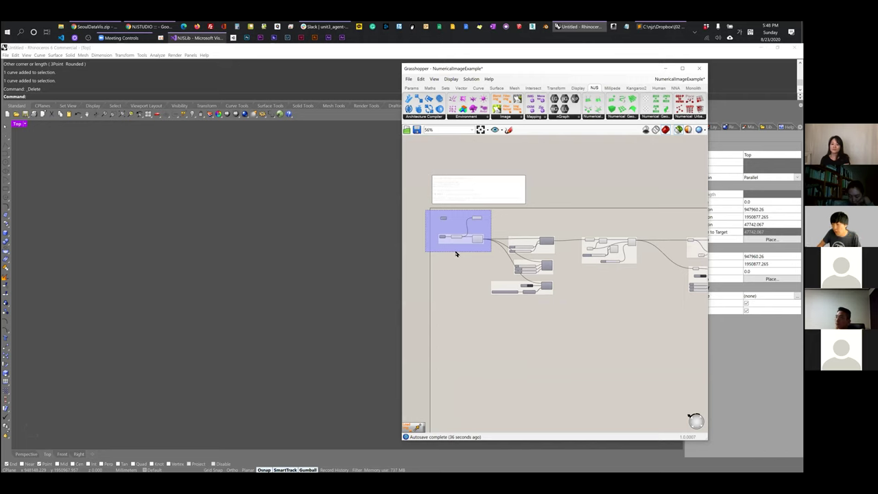
{"action": "left_click", "coordinate": [448, 245]}
{"action": "key", "text": "Delete"}
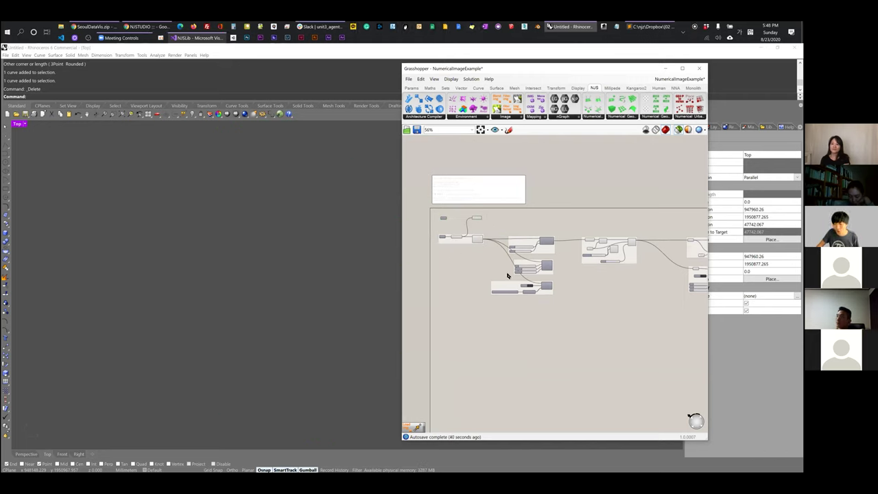
{"action": "scroll", "coordinate": [486, 287], "scroll_direction": "up", "scroll_amount": 6}
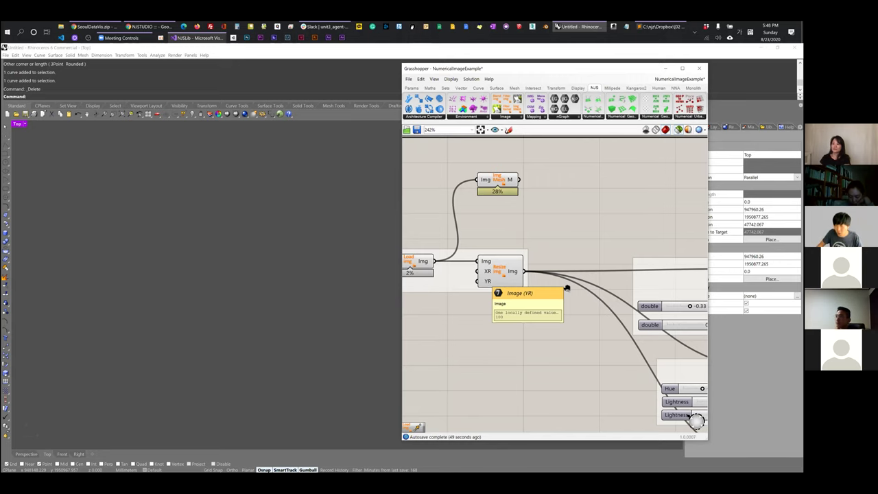
Step: Select the whole mesh transform group and view its map mesh preview in the Rhino viewport
{"action": "scroll", "coordinate": [566, 288], "scroll_direction": "down", "scroll_amount": 4}
{"action": "right_click_drag", "start_coordinate": [466, 254], "coordinate": [378, 226]}
{"action": "right_click_drag", "start_coordinate": [482, 256], "coordinate": [592, 259]}
{"action": "left_click_drag", "start_coordinate": [567, 281], "coordinate": [431, 185]}
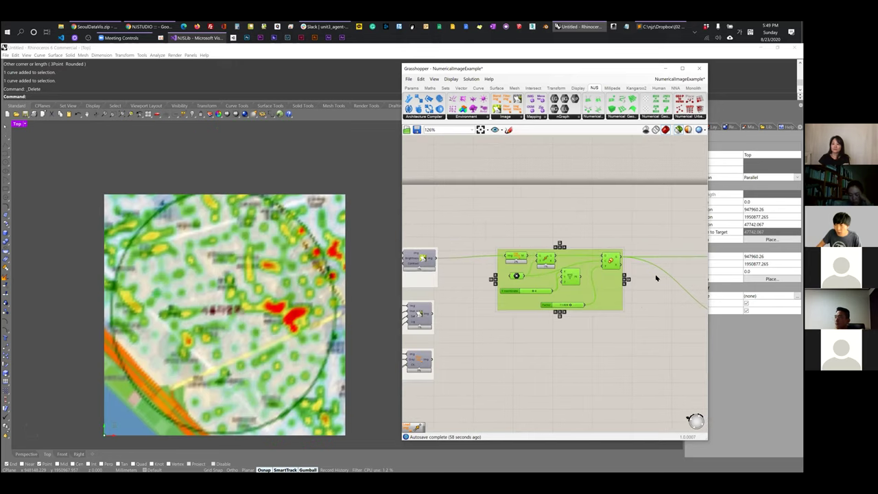
Step: Select each of the two groups downstream of the mesh transform and view their extracted points in Rhino
{"action": "right_click_drag", "start_coordinate": [656, 278], "coordinate": [478, 267]}
{"action": "scroll", "coordinate": [527, 201], "scroll_direction": "down", "scroll_amount": 3}
{"action": "left_click_drag", "start_coordinate": [526, 202], "coordinate": [663, 256]}
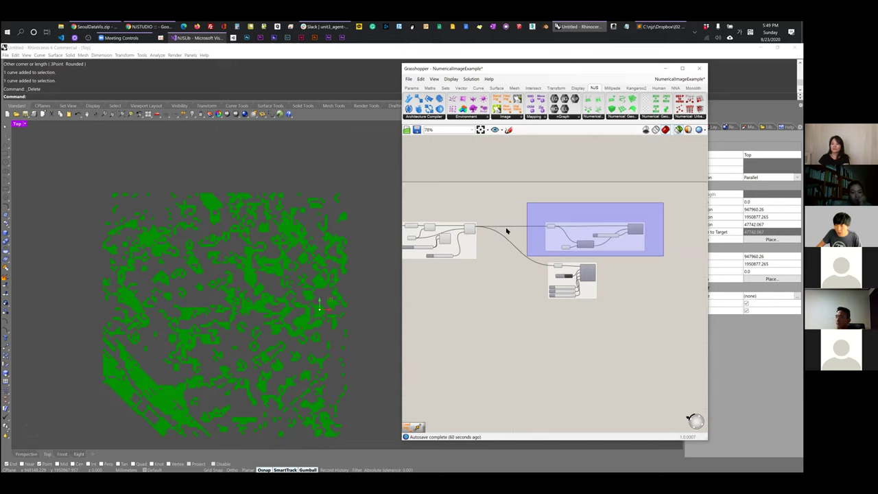
{"action": "left_click_drag", "start_coordinate": [548, 244], "coordinate": [604, 324]}
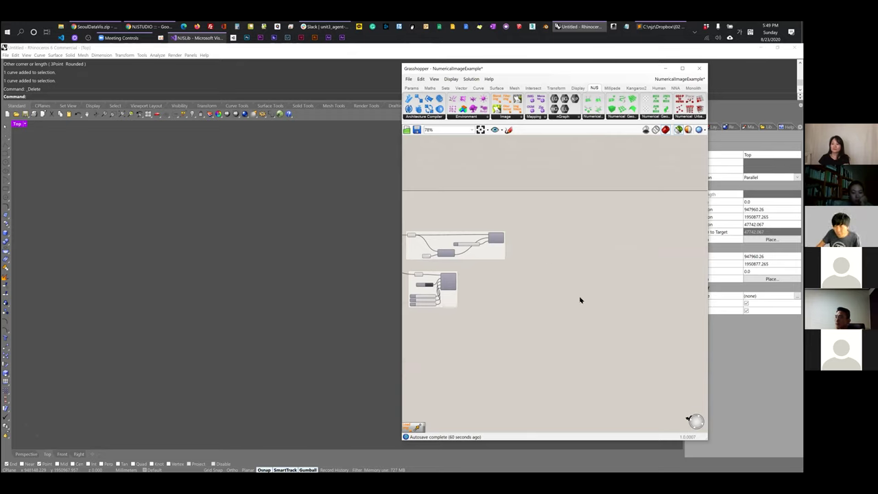
{"action": "right_click_drag", "start_coordinate": [449, 296], "coordinate": [586, 292]}
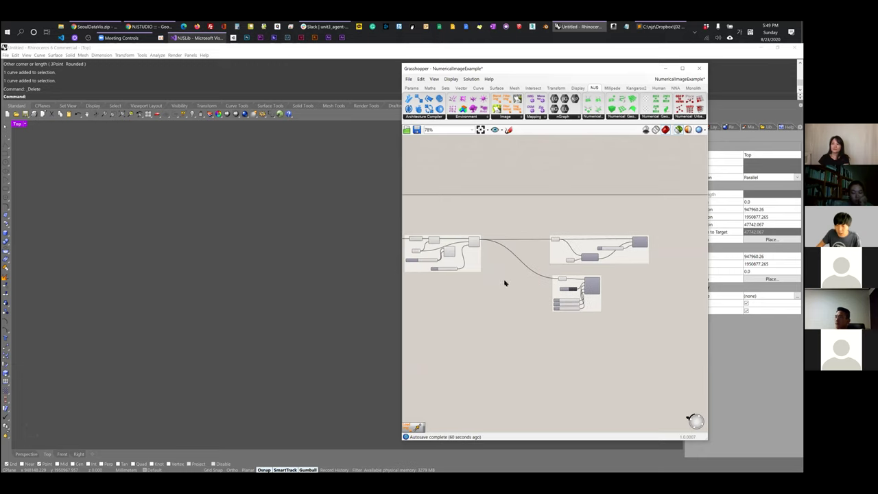
Step: Return to the three image filter groups and select the hue and lightness filter group
{"action": "scroll", "coordinate": [539, 224], "scroll_direction": "up", "scroll_amount": 5}
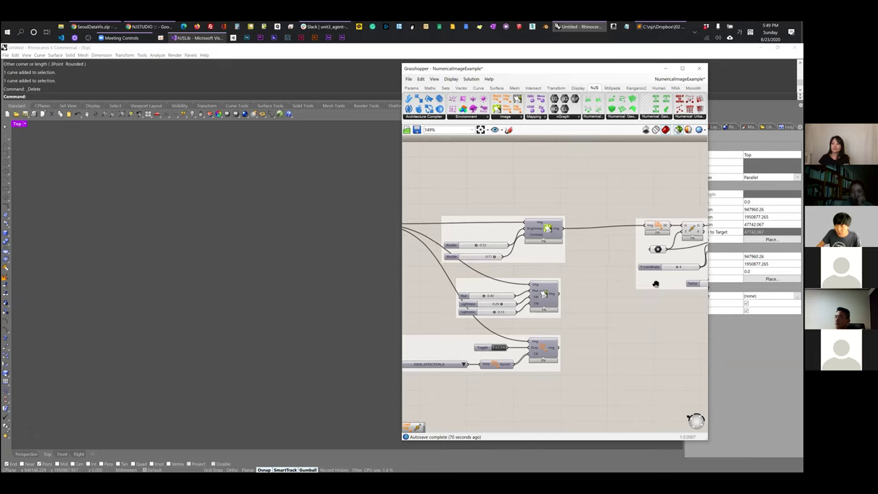
{"action": "scroll", "coordinate": [638, 290], "scroll_direction": "down", "scroll_amount": 4}
{"action": "left_click_drag", "start_coordinate": [507, 270], "coordinate": [513, 271]}
{"action": "left_click_drag", "start_coordinate": [616, 288], "coordinate": [526, 264]}
{"action": "scroll", "coordinate": [527, 269], "scroll_direction": "down", "scroll_amount": 4}
{"action": "scroll", "coordinate": [614, 220], "scroll_direction": "up", "scroll_amount": 5}
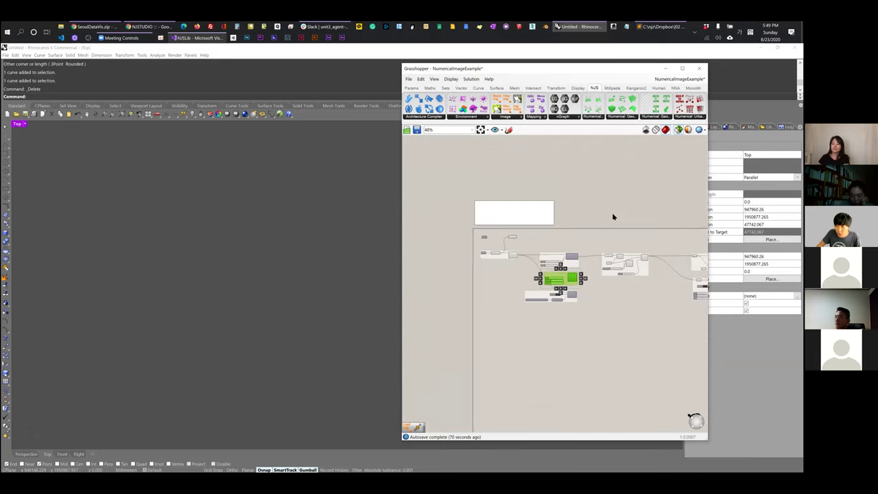
Step: Feed the transform group's Image To Mesh from the hue and lightness filter, then switch it back to the brightness and contrast filter
{"action": "right_click_drag", "start_coordinate": [551, 247], "coordinate": [549, 248]}
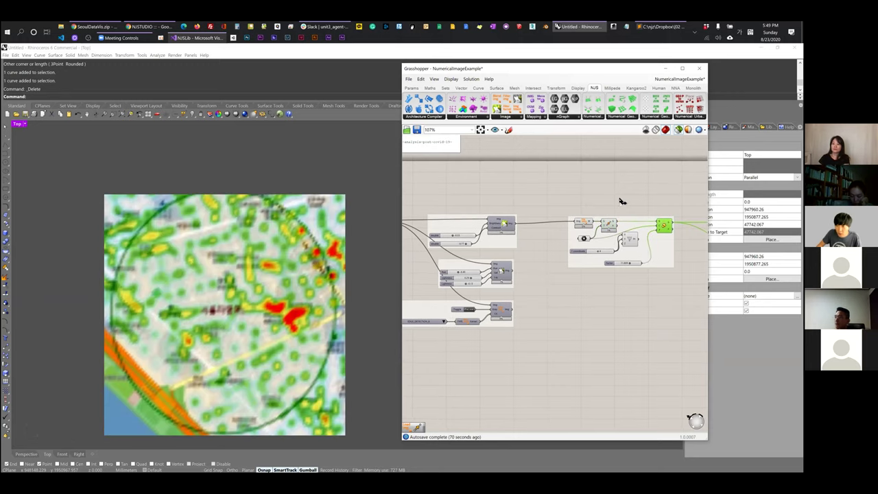
{"action": "scroll", "coordinate": [484, 274], "scroll_direction": "up", "scroll_amount": 2}
{"action": "left_click_drag", "start_coordinate": [537, 267], "coordinate": [622, 200]}
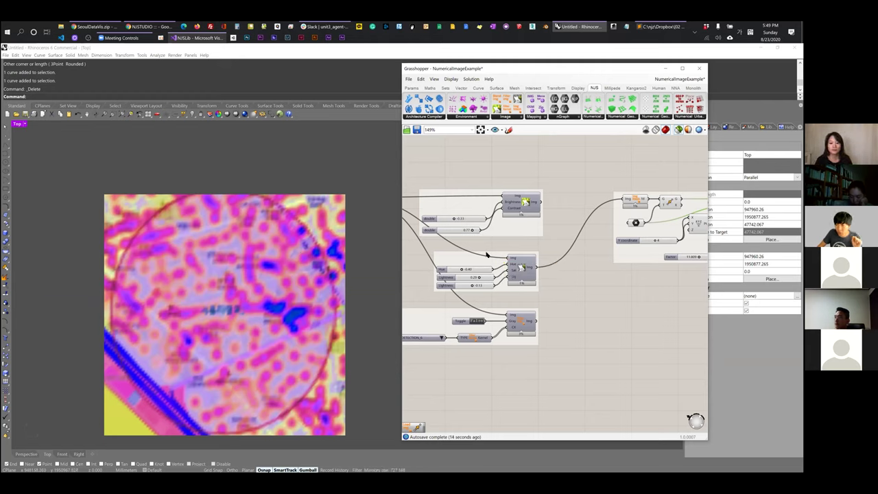
{"action": "left_click_drag", "start_coordinate": [541, 202], "coordinate": [622, 201]}
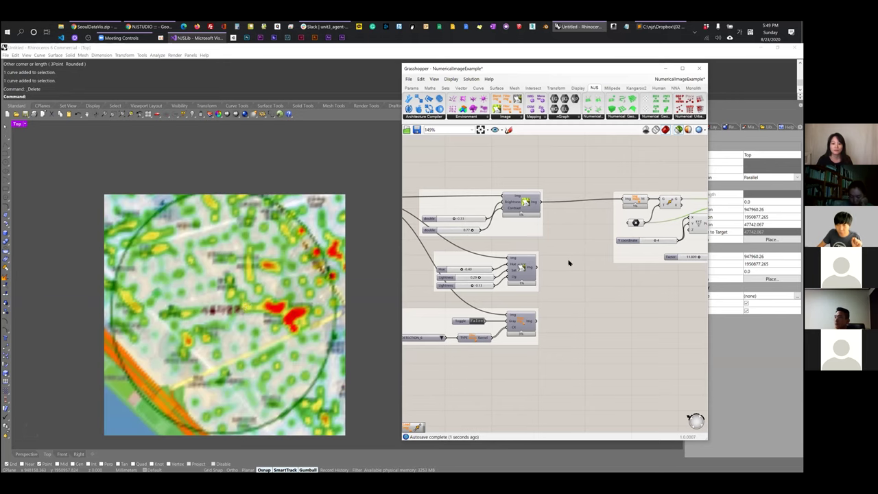
Step: Feed the transform group's Image To Mesh component from the edge detection filter output and view the groups downstream
{"action": "left_click_drag", "start_coordinate": [536, 321], "coordinate": [622, 198]}
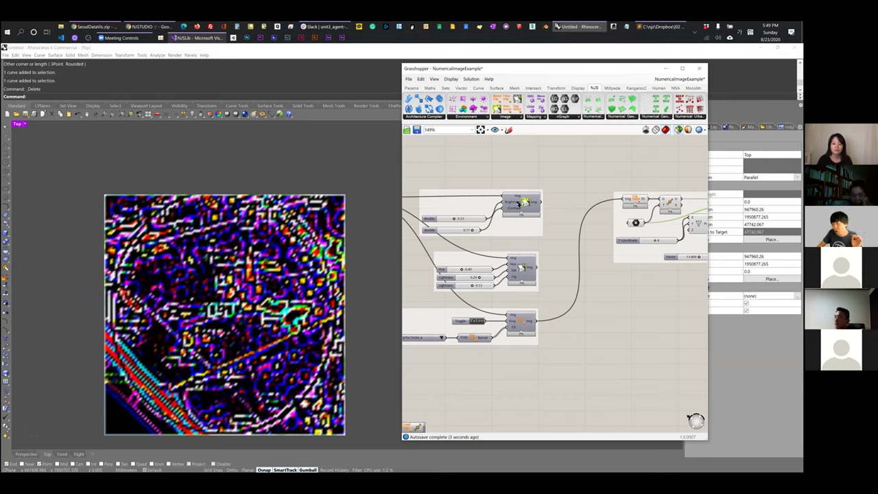
{"action": "right_click_drag", "start_coordinate": [464, 223], "coordinate": [465, 223]}
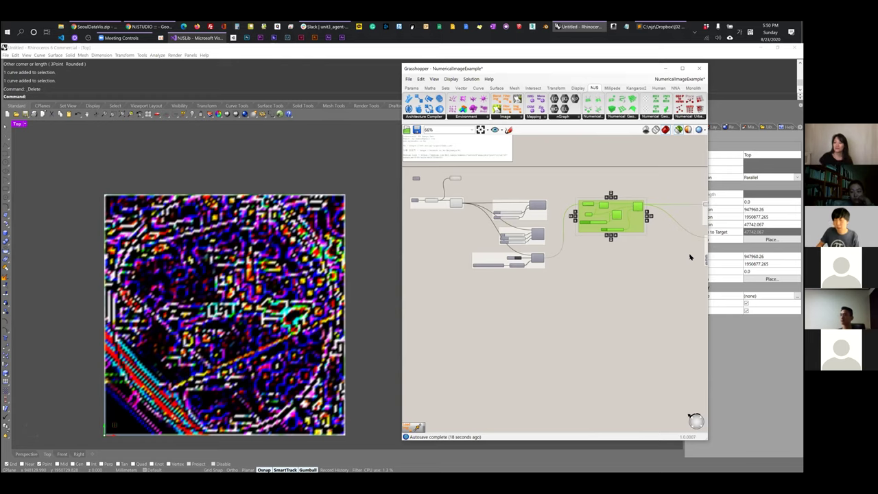
{"action": "right_click_drag", "start_coordinate": [690, 257], "coordinate": [525, 273]}
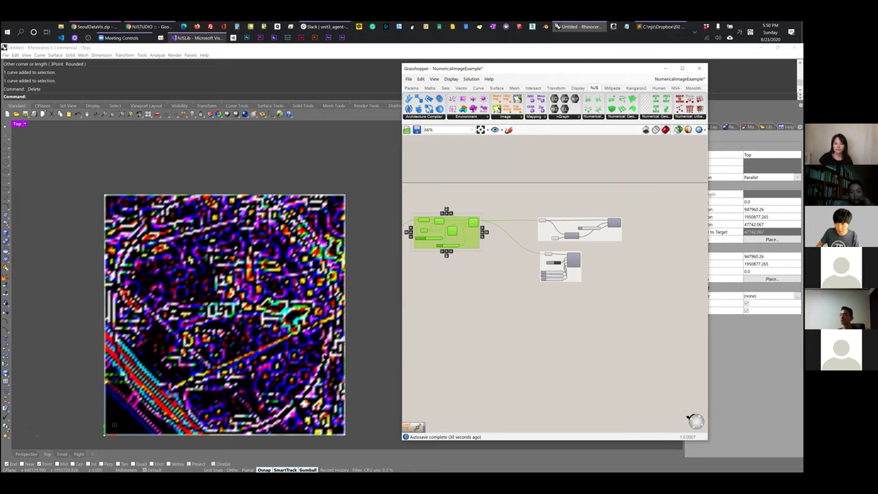
Step: Switch to the web browser and examine the Seoul Data Visualization and Seoul Numerical Image entries under the article's additional material
{"action": "left_click", "coordinate": [150, 26]}
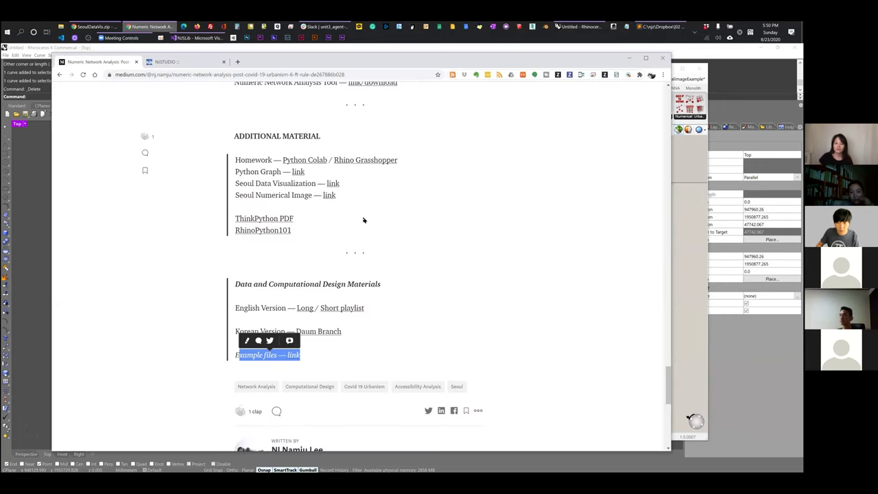
{"action": "scroll", "coordinate": [364, 220], "scroll_direction": "up", "scroll_amount": 1}
{"action": "left_click_drag", "start_coordinate": [236, 231], "coordinate": [378, 228]}
{"action": "left_click", "coordinate": [378, 228]}
{"action": "left_click_drag", "start_coordinate": [236, 219], "coordinate": [378, 225]}
{"action": "left_click", "coordinate": [376, 240]}
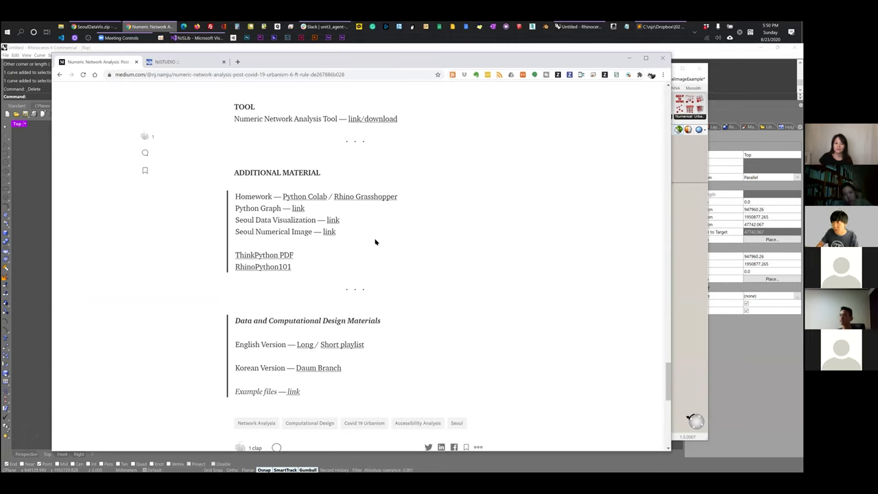